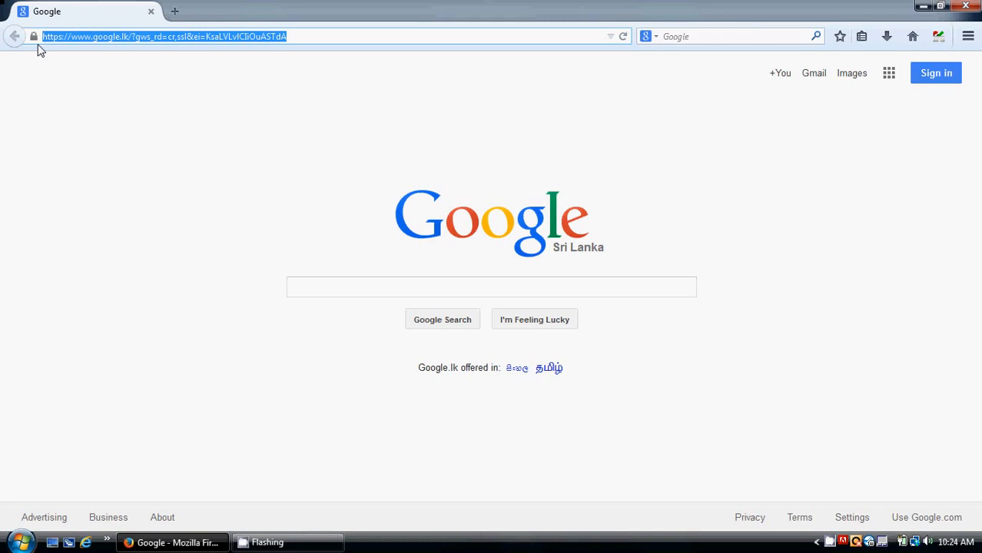
Step: Go to youtube.com and sign in with the second listed Google account, entering the account password
{"action": "type", "text": "yo"}
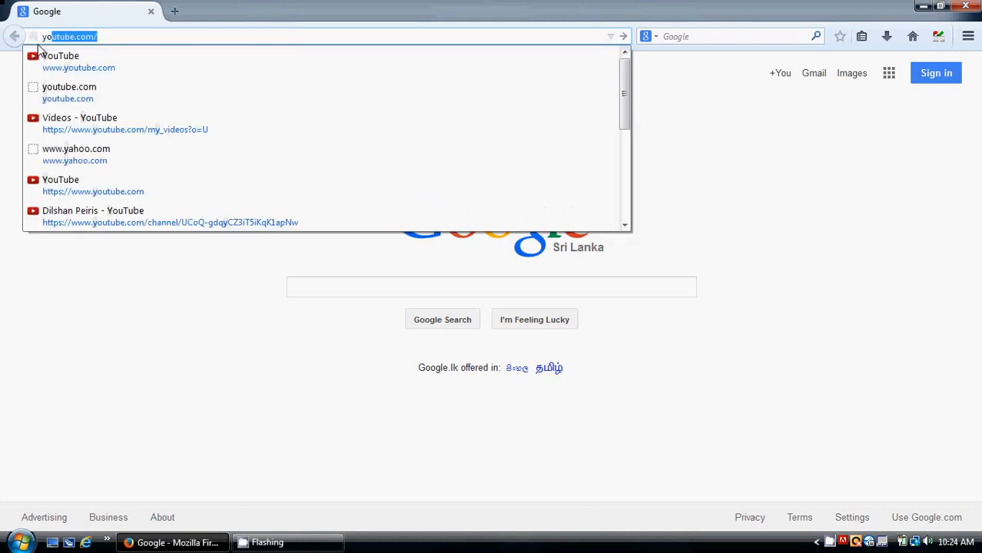
{"action": "key", "text": "Return"}
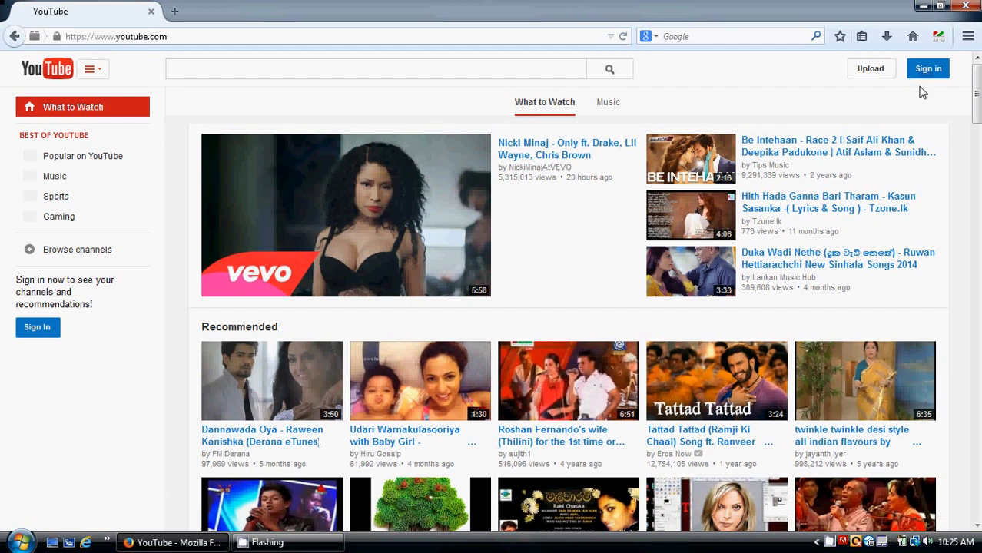
{"action": "left_click", "coordinate": [931, 74]}
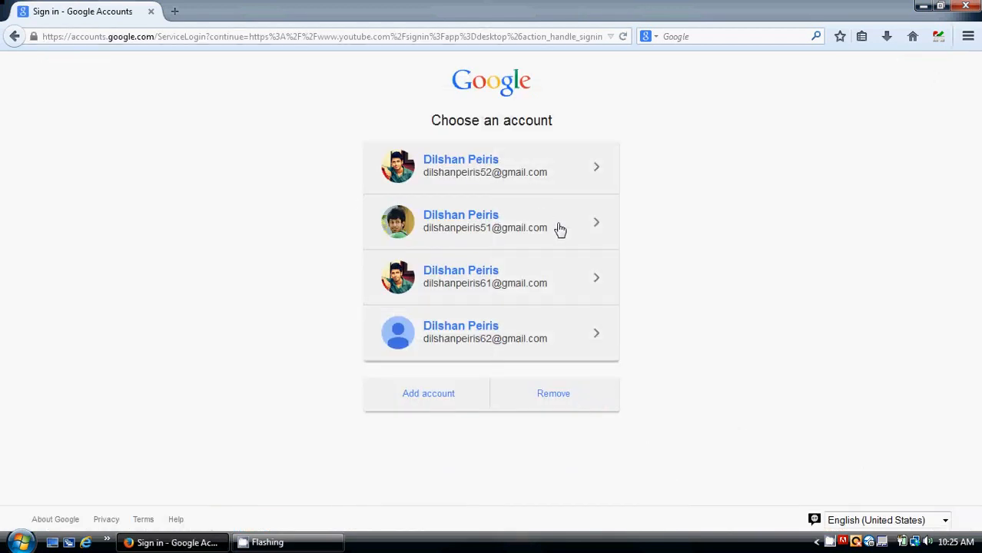
{"action": "left_click", "coordinate": [471, 226]}
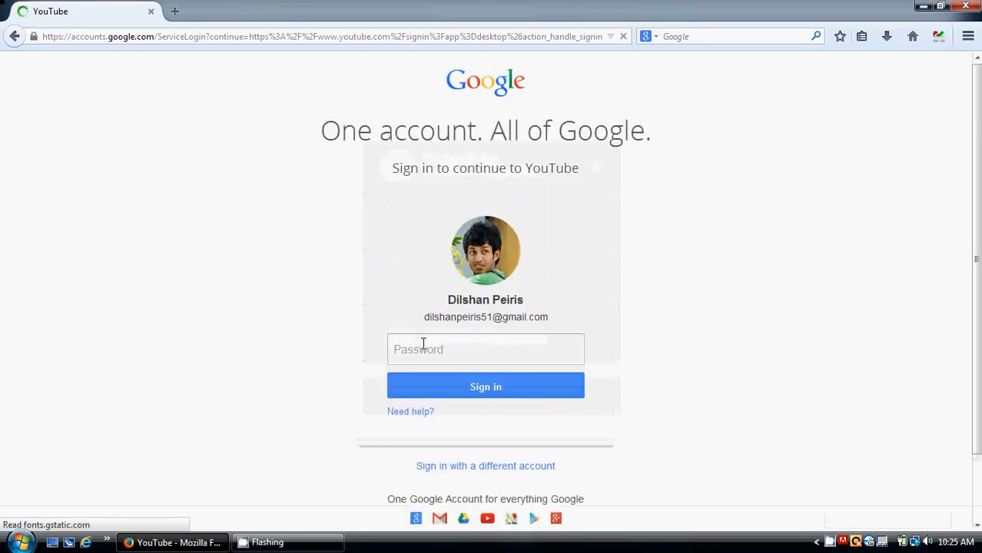
{"action": "type", "text": "********"}
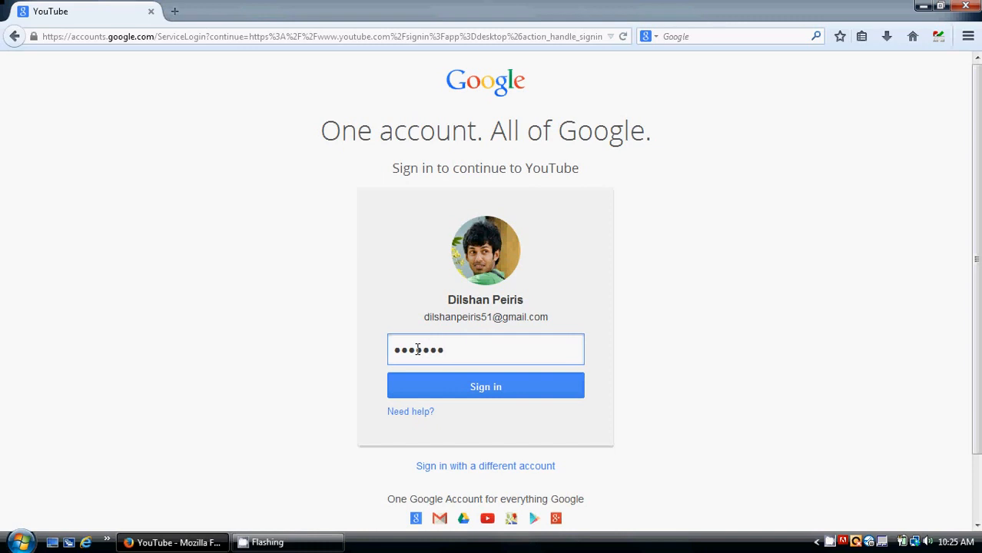
{"action": "type", "text": "************"}
{"action": "key", "text": "Return"}
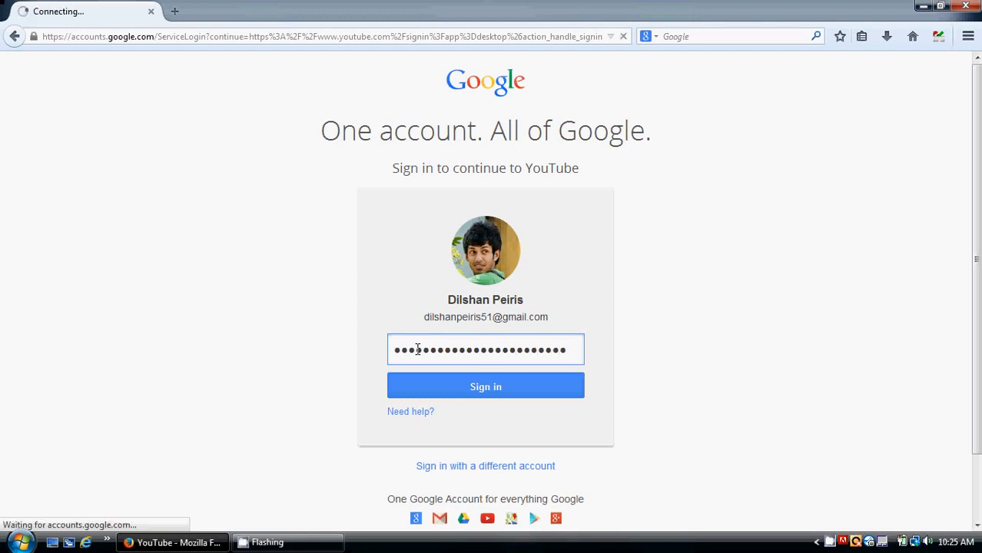
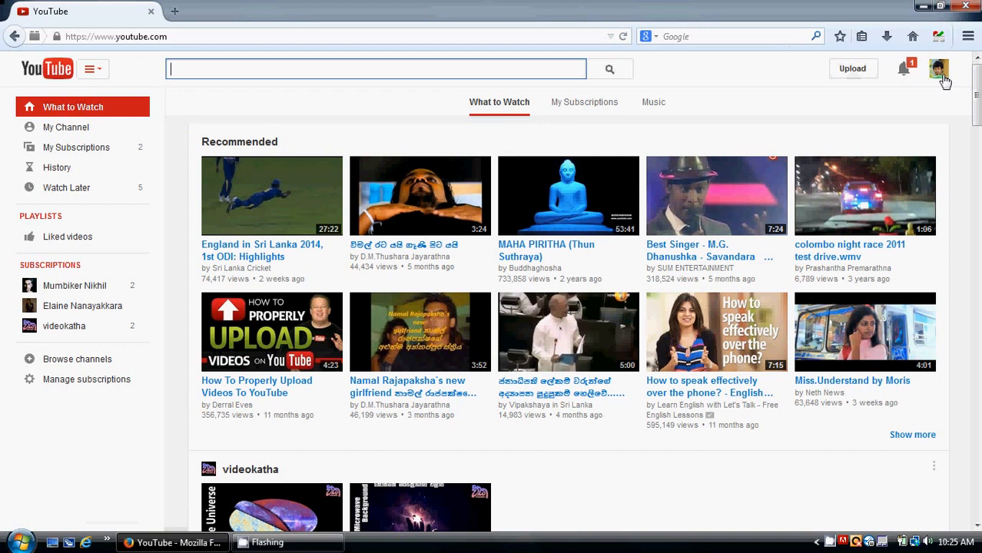
Step: Open the YouTube upload page in a reduced browser window and place the desktop's Google Adsense folder beside it
{"action": "left_click", "coordinate": [854, 72]}
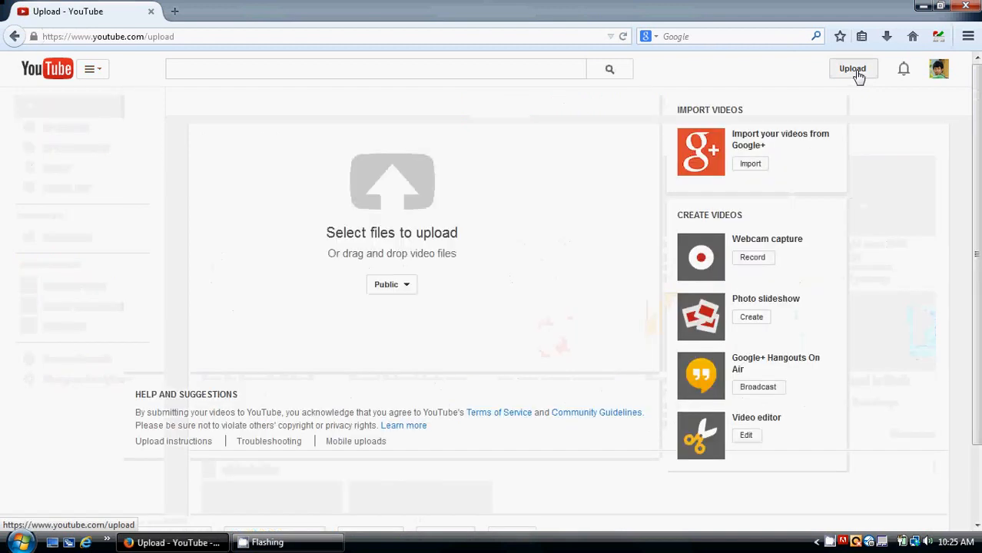
{"action": "left_click", "coordinate": [939, 7]}
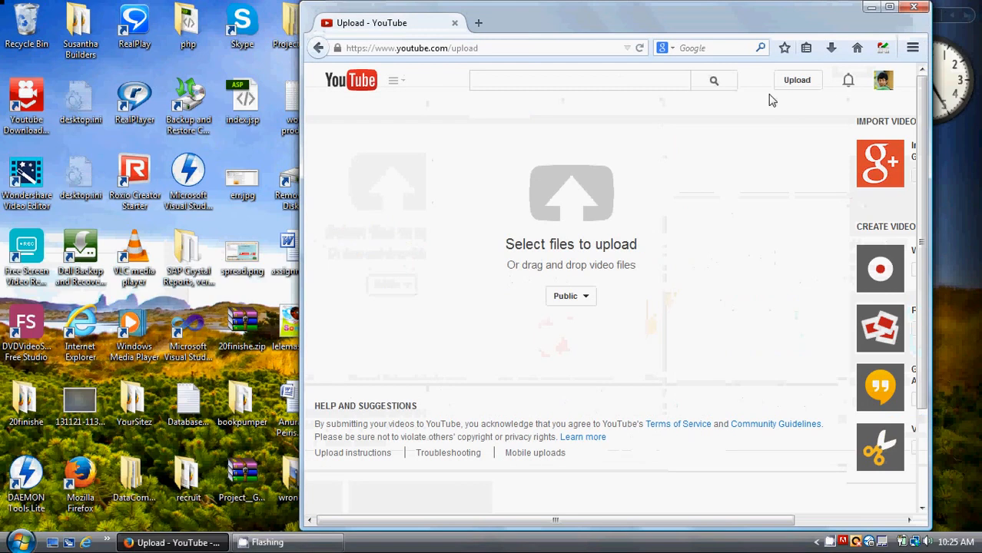
{"action": "left_click_drag", "start_coordinate": [658, 22], "coordinate": [602, 159]}
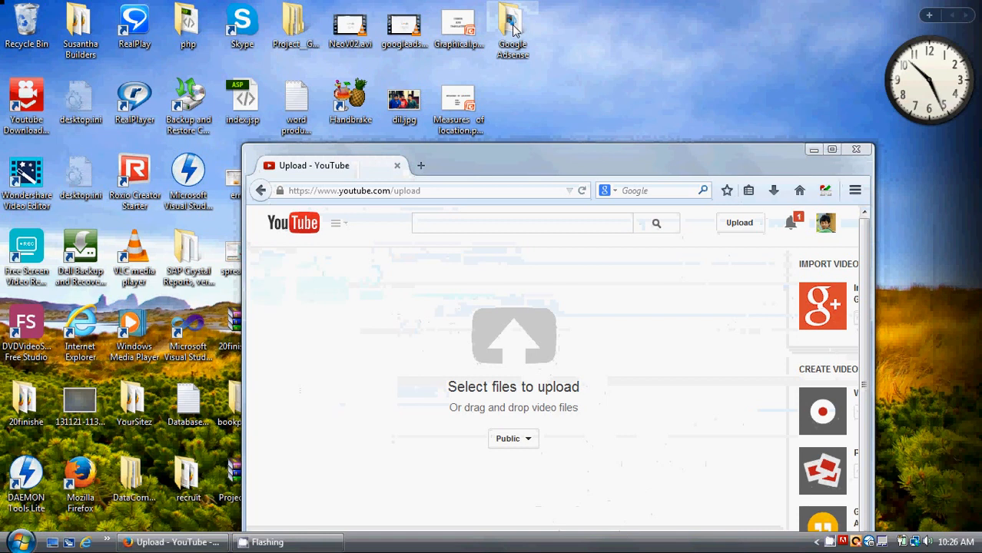
{"action": "double_click", "coordinate": [512, 28]}
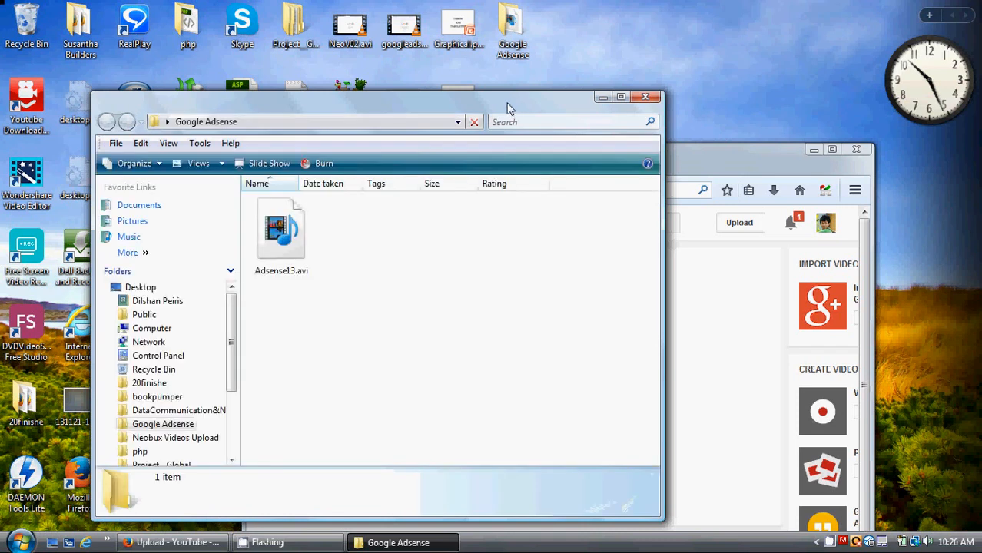
{"action": "left_click_drag", "start_coordinate": [506, 108], "coordinate": [332, 22]}
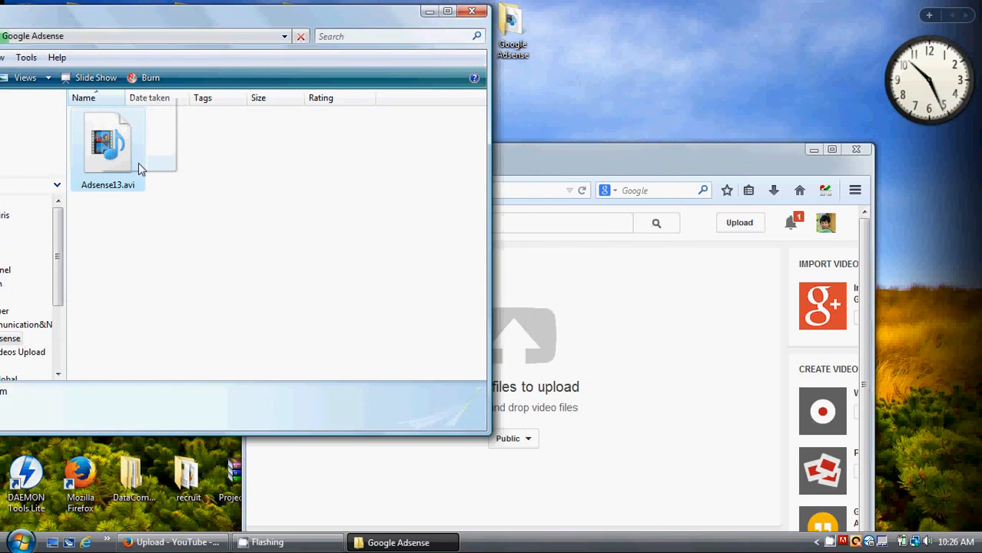
Step: Upload Adsense13.avi by dropping it from the folder onto the upload area, minimize the folder and maximize the browser
{"action": "left_click_drag", "start_coordinate": [139, 163], "coordinate": [557, 347]}
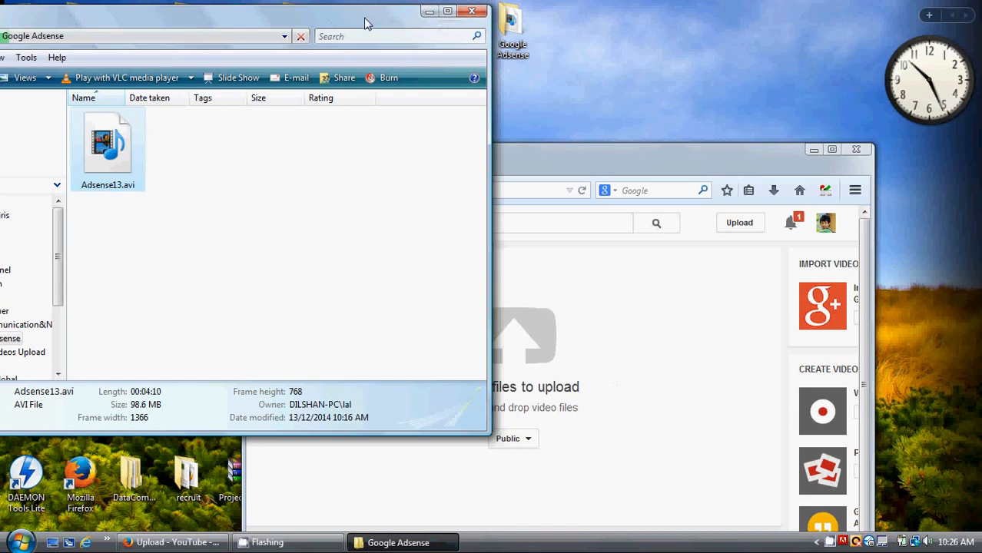
{"action": "left_click_drag", "start_coordinate": [382, 16], "coordinate": [267, 21]}
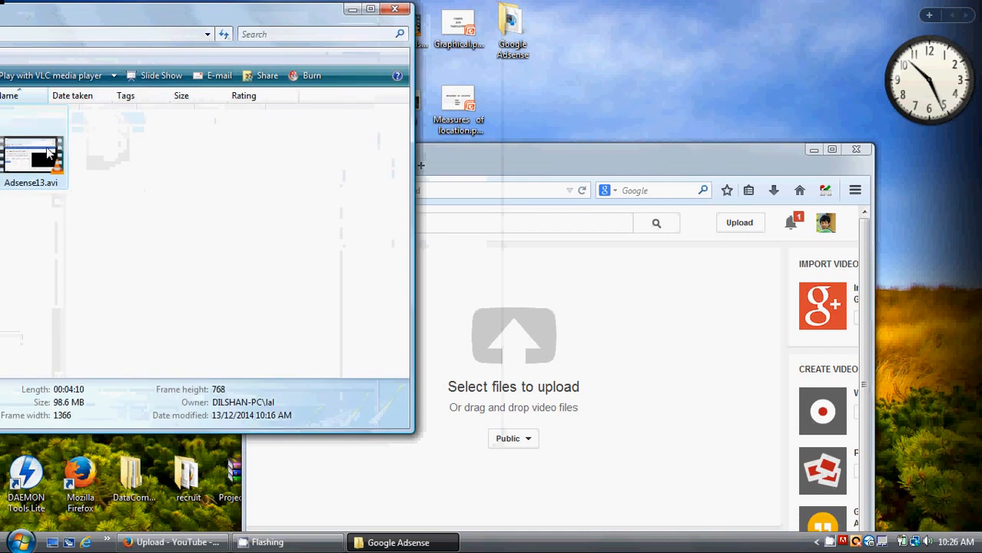
{"action": "left_click_drag", "start_coordinate": [42, 157], "coordinate": [507, 331]}
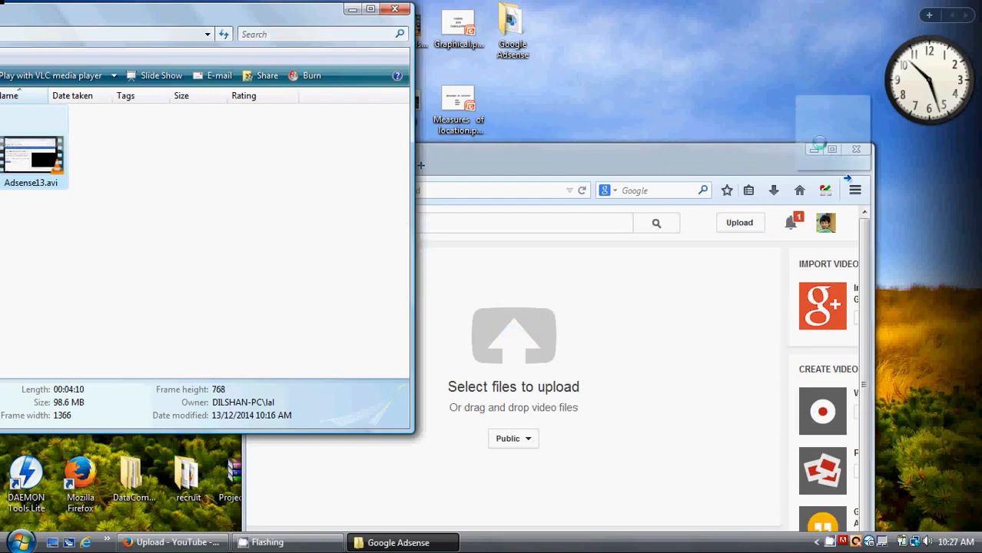
{"action": "left_click_drag", "start_coordinate": [819, 143], "coordinate": [396, 15]}
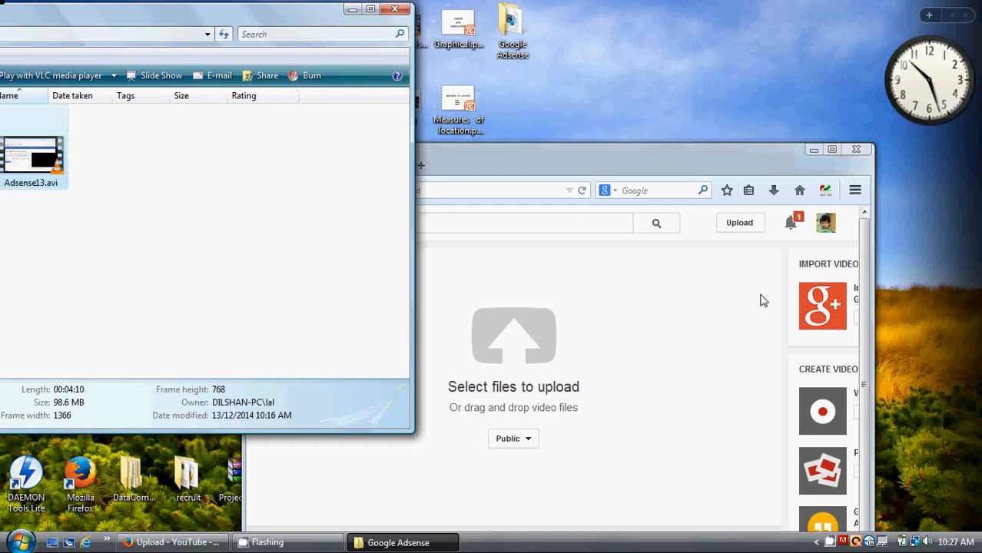
{"action": "left_click", "coordinate": [351, 9]}
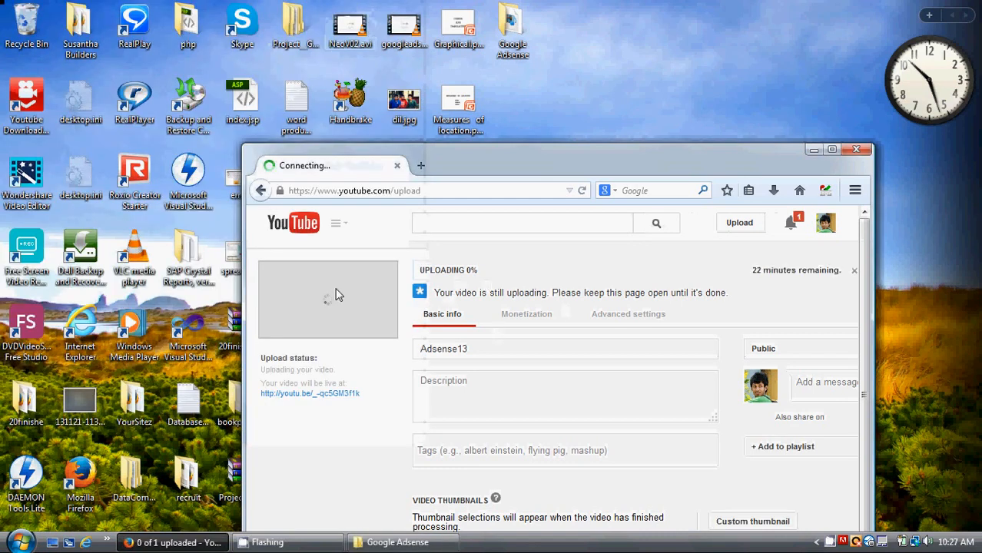
{"action": "left_click", "coordinate": [832, 150]}
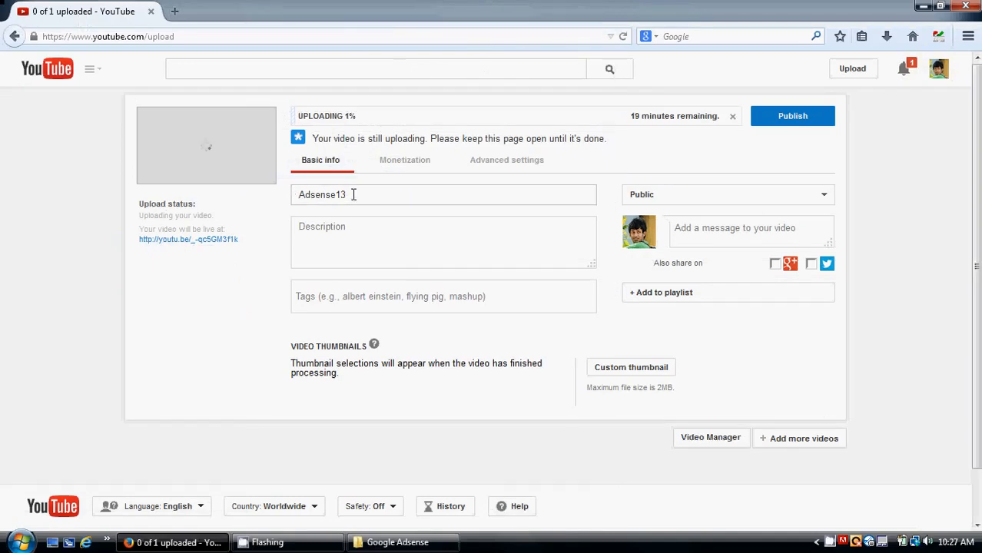
Step: Replace the video title with "My Youtube Google Adsense Earn in Sinhala"
{"action": "left_click_drag", "start_coordinate": [354, 195], "coordinate": [298, 200]}
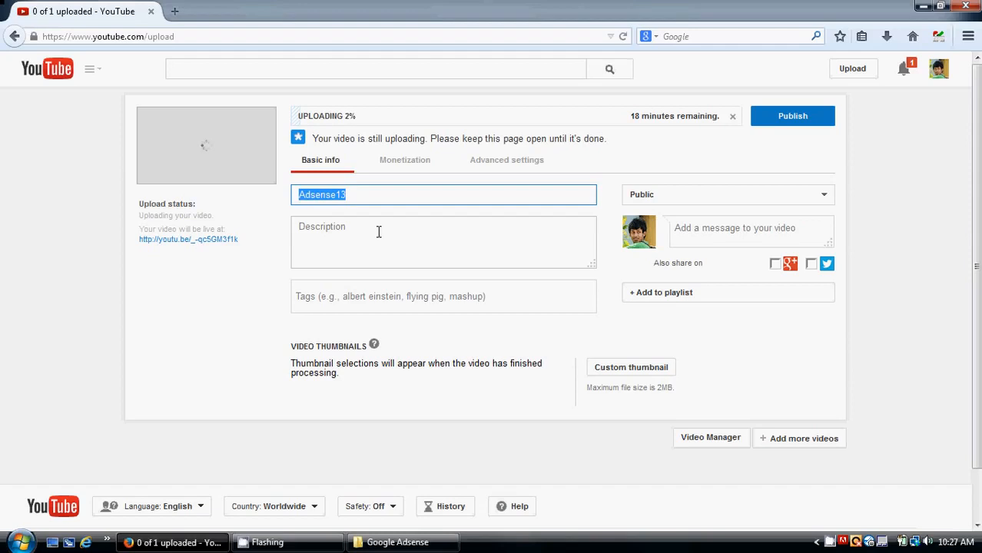
{"action": "type", "text": "My"}
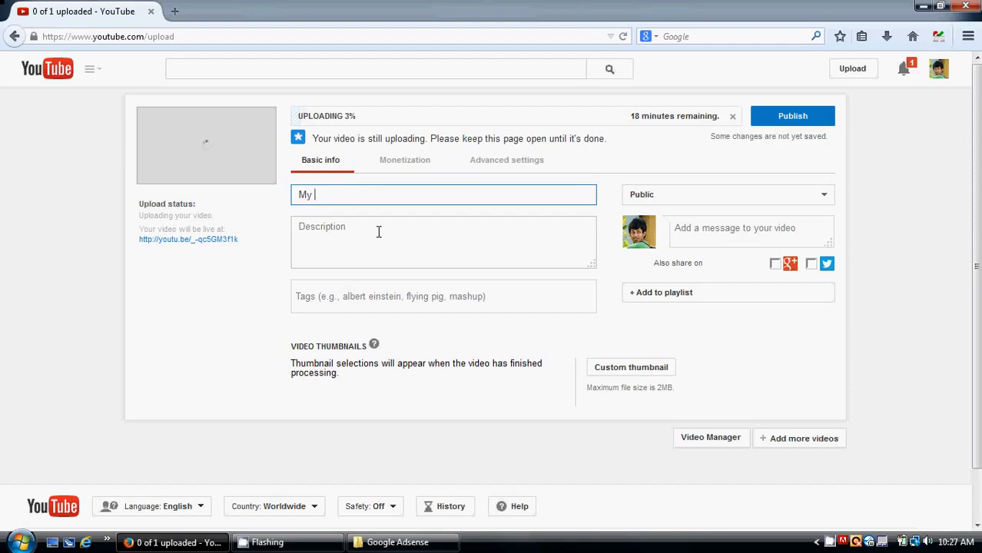
{"action": "type", "text": " G"}
{"action": "type", "text": "outube "}
{"action": "type", "text": "Goo"}
{"action": "type", "text": "gle Adsense"}
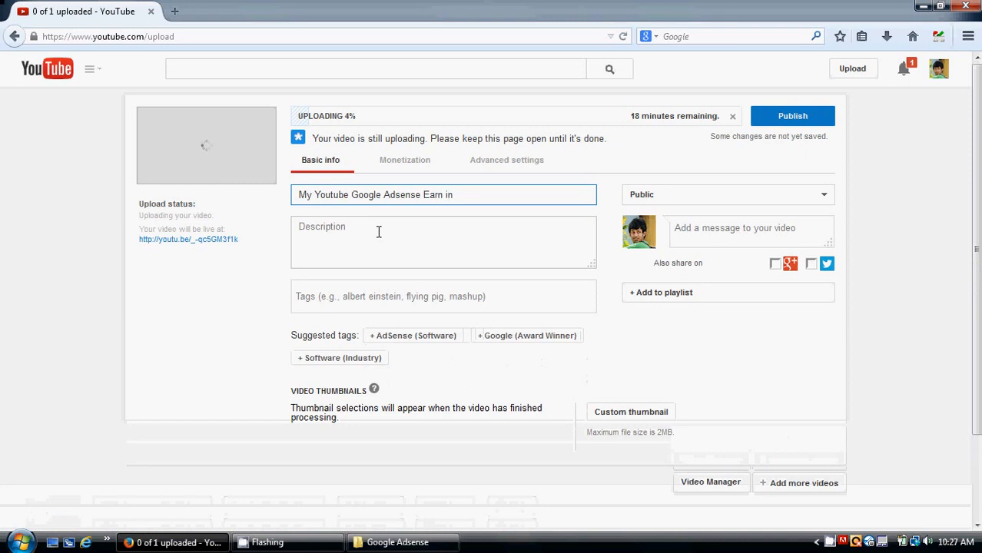
{"action": "type", "text": "Earn in Sinhala"}
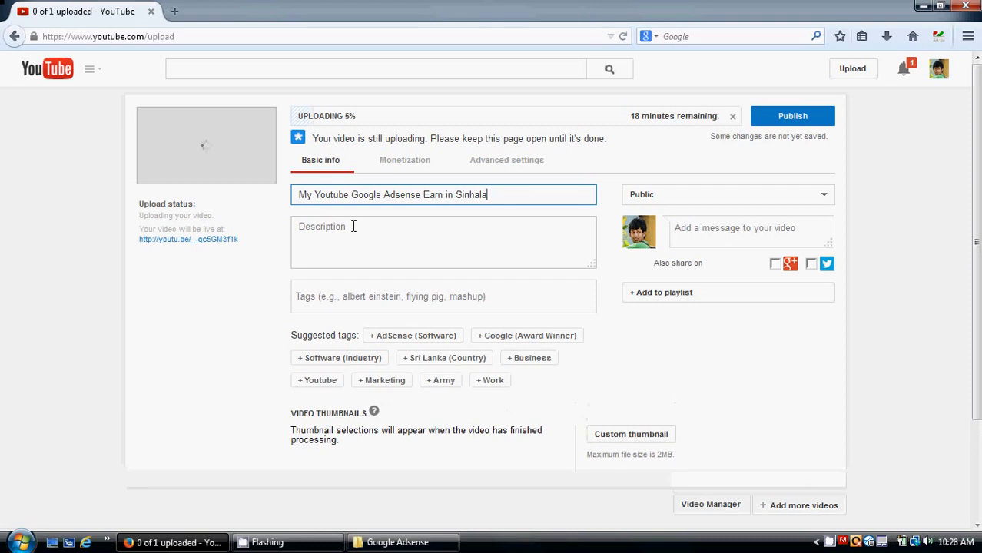
Step: Enter the video description "This is about my Youtube Earn from Google Adsense."
{"action": "left_click", "coordinate": [353, 225]}
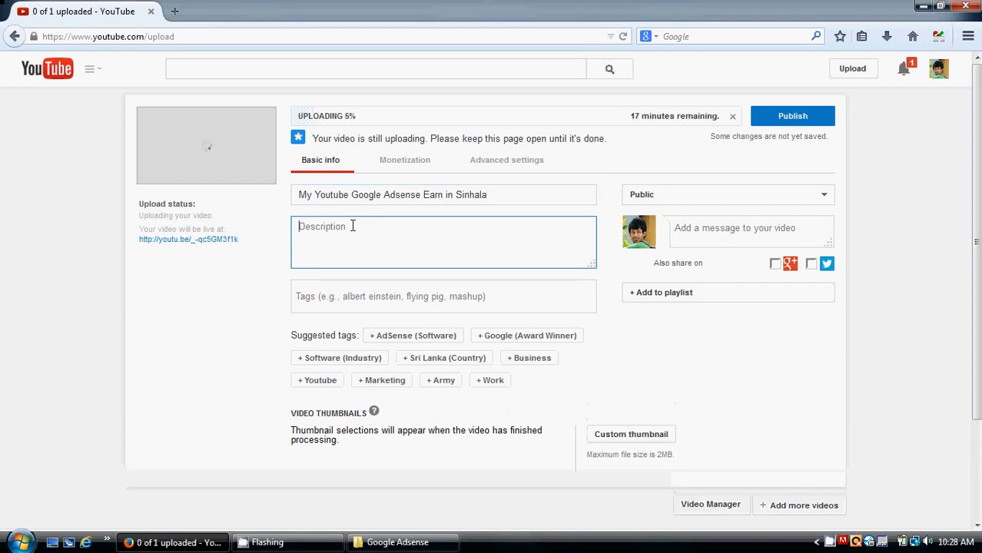
{"action": "type", "text": "This is ab"}
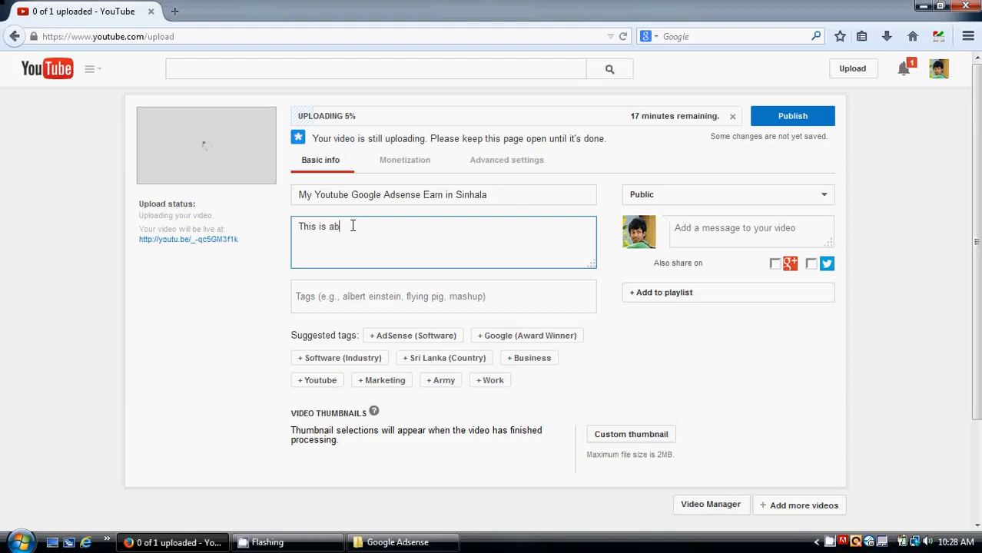
{"action": "type", "text": "out my Youtube Earn from Googl"}
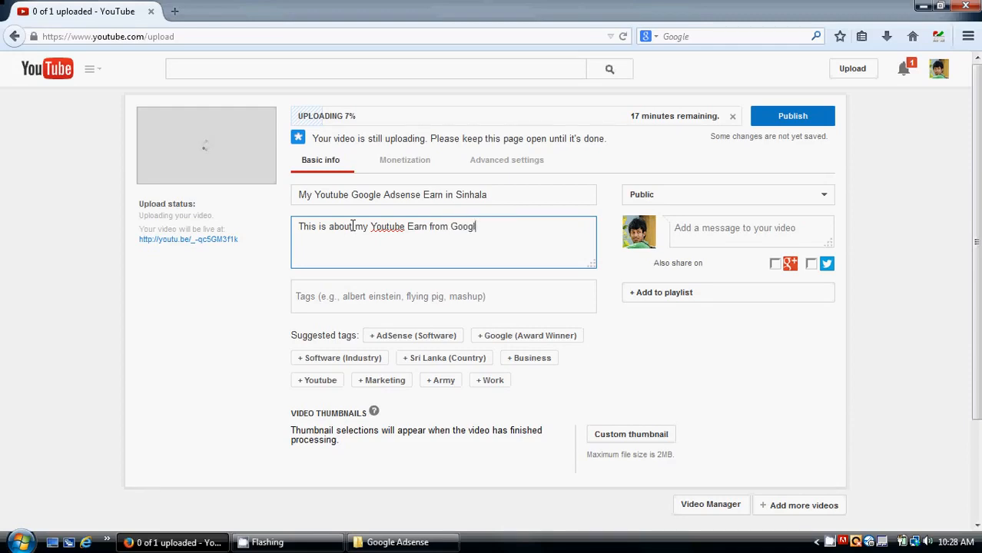
{"action": "type", "text": "e Adsense"}
{"action": "type", "text": "."}
Step: Copy "Youtube Google Adsense" from the video title and add it as a tag
{"action": "left_click", "coordinate": [357, 302]}
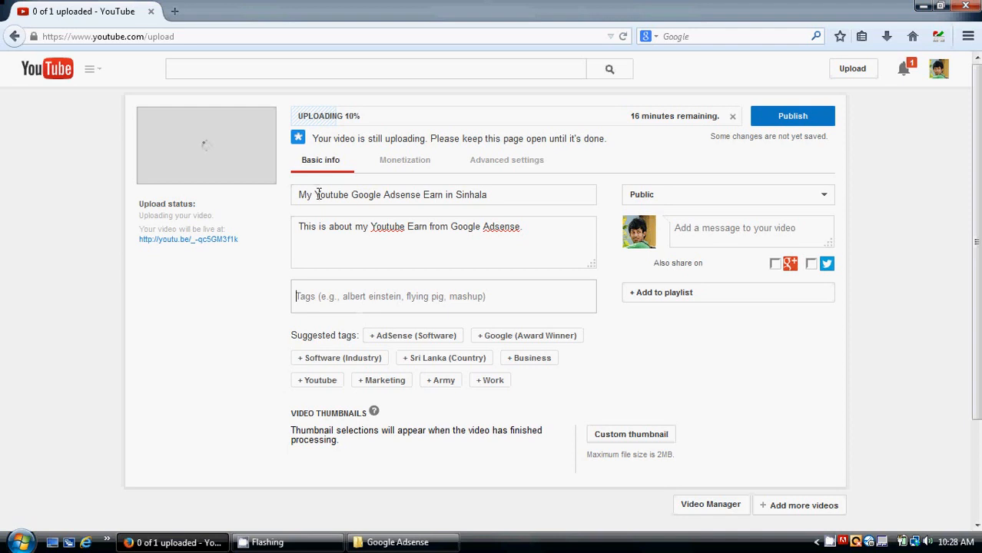
{"action": "left_click_drag", "start_coordinate": [314, 194], "coordinate": [419, 194]}
{"action": "key", "text": "ctrl+c"}
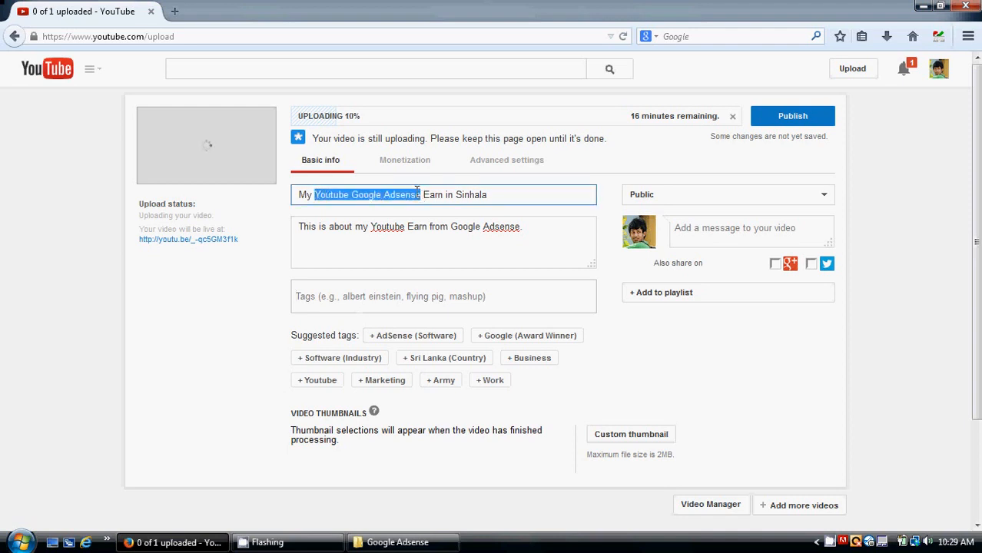
{"action": "left_click", "coordinate": [328, 285]}
{"action": "key", "text": "ctrl+v"}
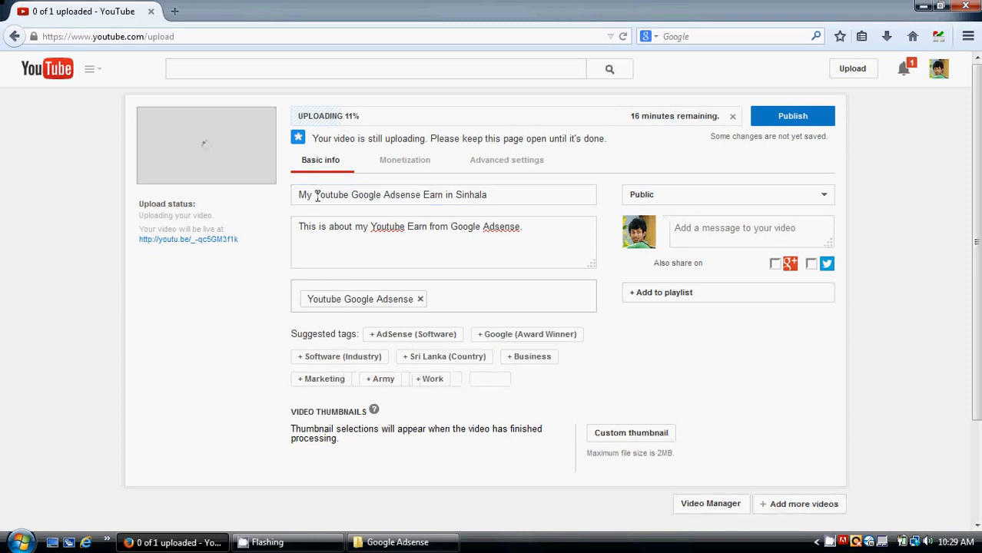
Step: Copy "Google Adsense Earn" from the video title and add it as a second tag
{"action": "left_click_drag", "start_coordinate": [313, 196], "coordinate": [350, 198]}
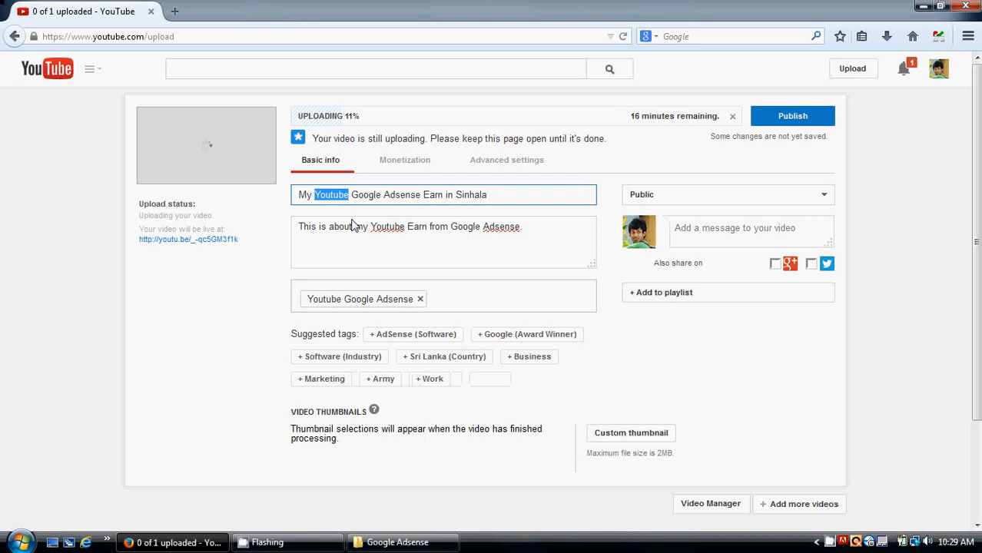
{"action": "left_click", "coordinate": [358, 195]}
{"action": "double_click", "coordinate": [359, 196]}
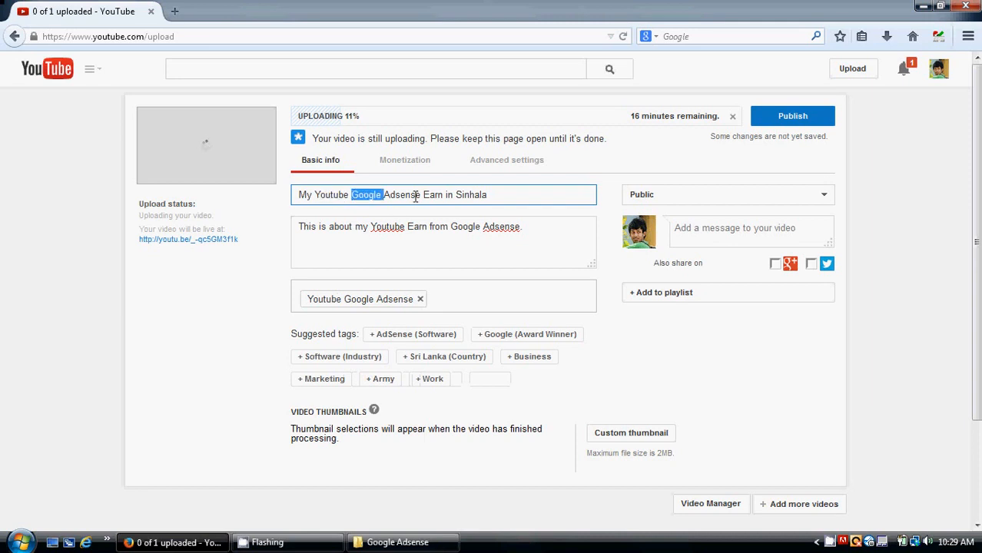
{"action": "left_click_drag", "start_coordinate": [416, 197], "coordinate": [443, 199]}
{"action": "key", "text": "ctrl+c"}
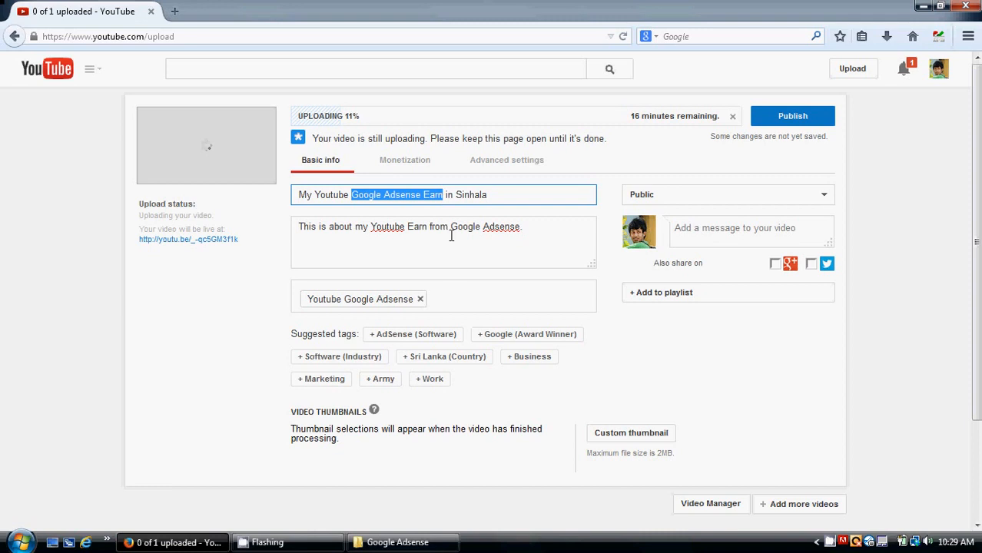
{"action": "left_click", "coordinate": [452, 298]}
{"action": "key", "text": "ctrl+v"}
{"action": "key", "text": "Return"}
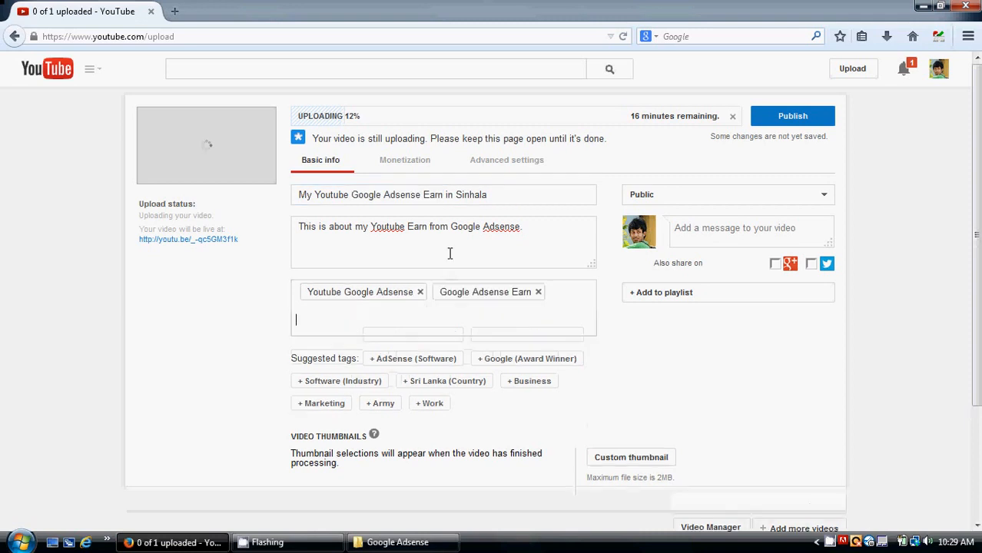
Step: Copy "Youtube Google Adsense Earn" from the video title and add it as a third tag
{"action": "left_click", "coordinate": [422, 198]}
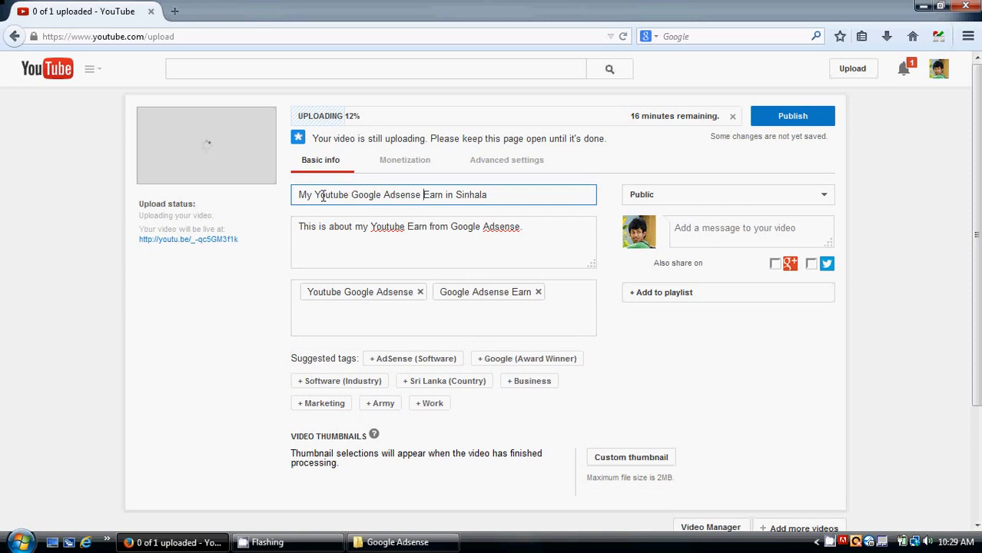
{"action": "left_click_drag", "start_coordinate": [314, 194], "coordinate": [443, 195]}
{"action": "key", "text": "ctrl+c"}
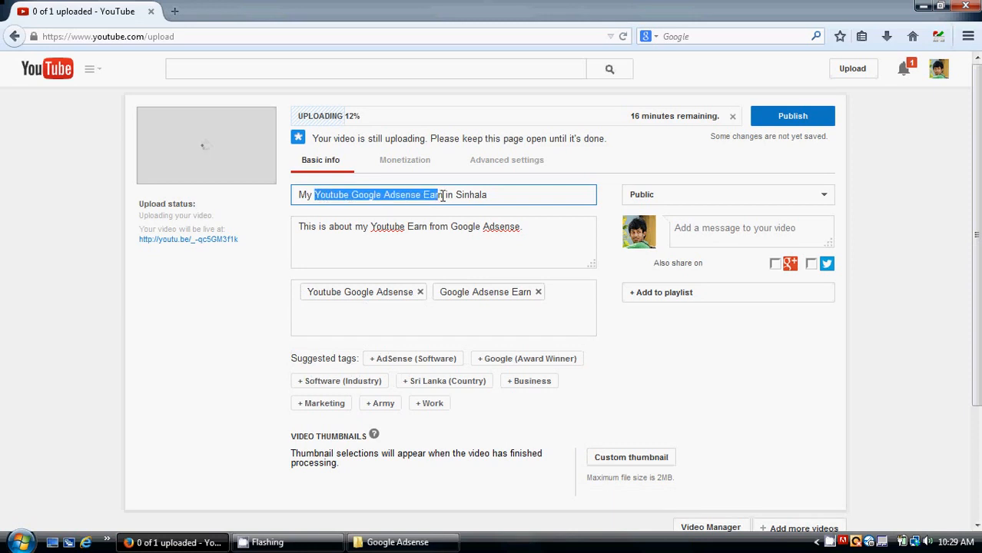
{"action": "left_click", "coordinate": [558, 295]}
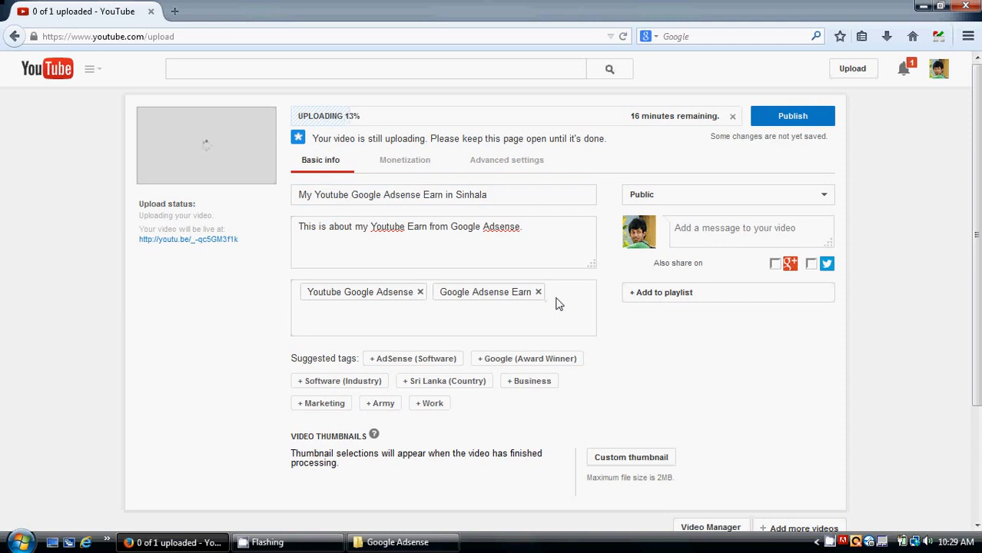
{"action": "key", "text": "ctrl+v"}
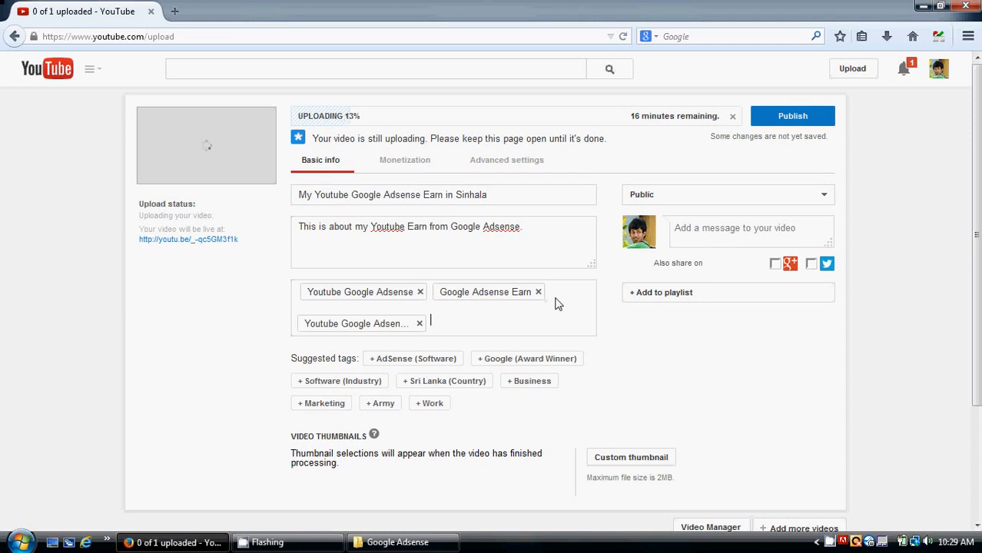
Step: Copy the word "Earn" from the video title and add it as a separate tag
{"action": "left_click", "coordinate": [424, 196]}
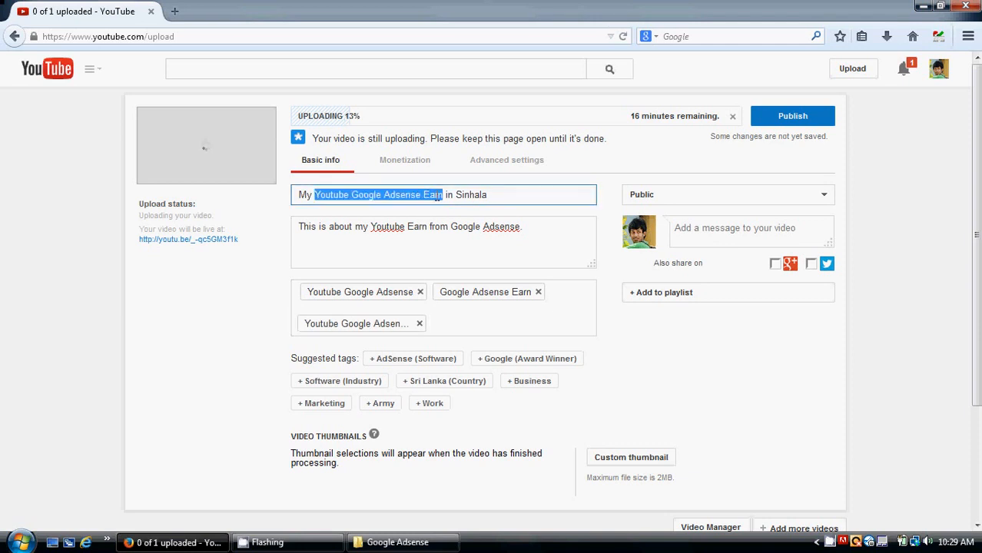
{"action": "left_click_drag", "start_coordinate": [423, 196], "coordinate": [441, 197]}
{"action": "key", "text": "ctrl+c"}
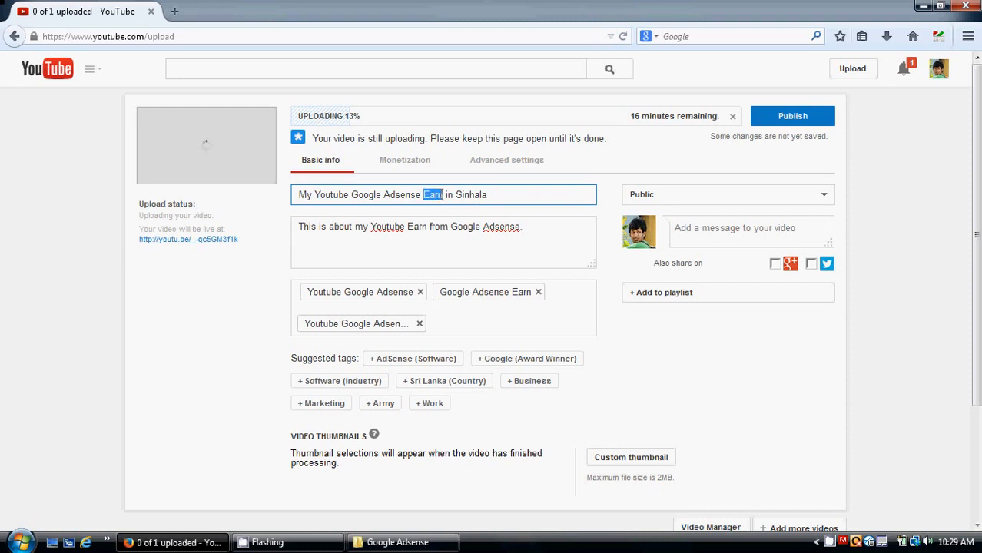
{"action": "left_click", "coordinate": [455, 324]}
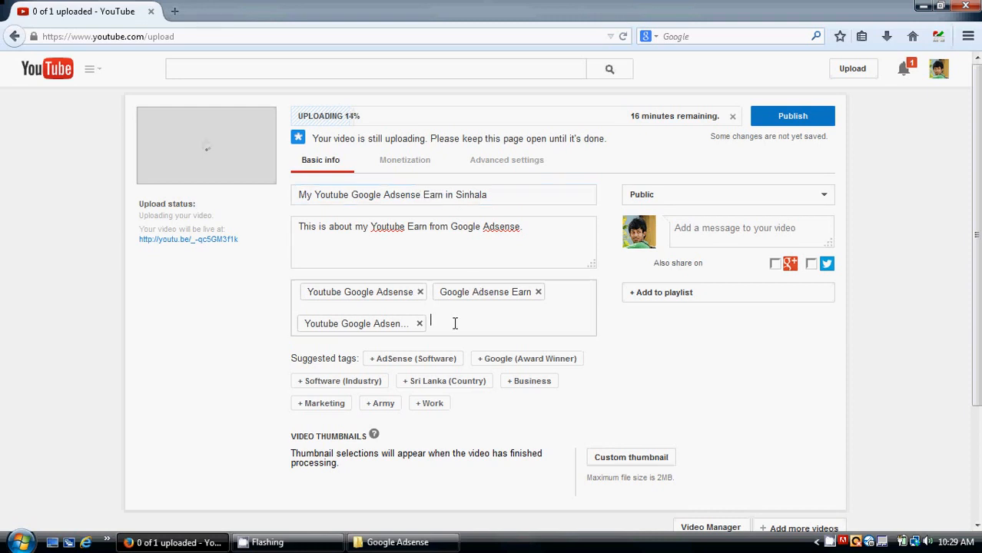
{"action": "key", "text": "ctrl+v"}
{"action": "key", "text": "Return"}
Step: Add the suggested tags Sri Lanka (Country), AdSense (Software) and Cash, plus a custom tag "Sinhala"
{"action": "left_click", "coordinate": [461, 383]}
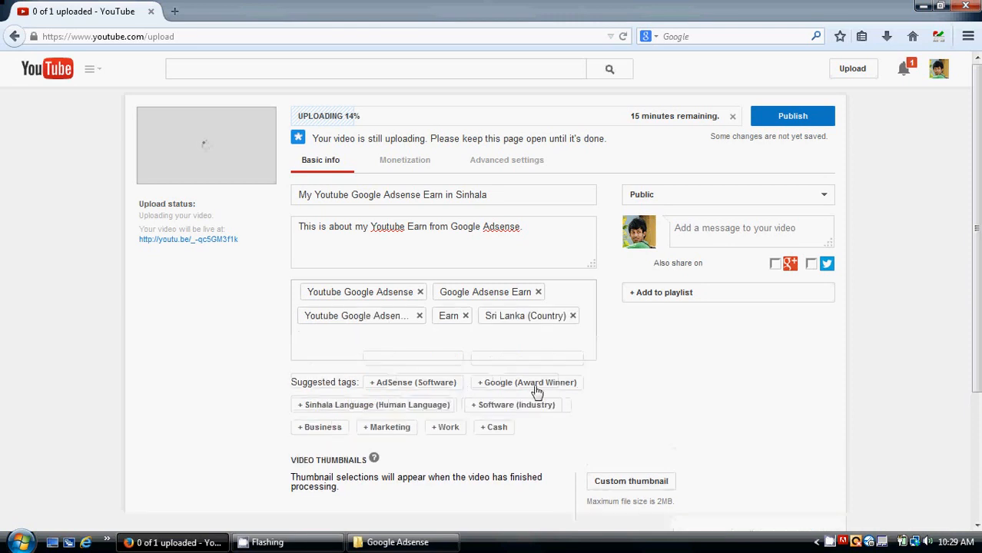
{"action": "left_click", "coordinate": [430, 388]}
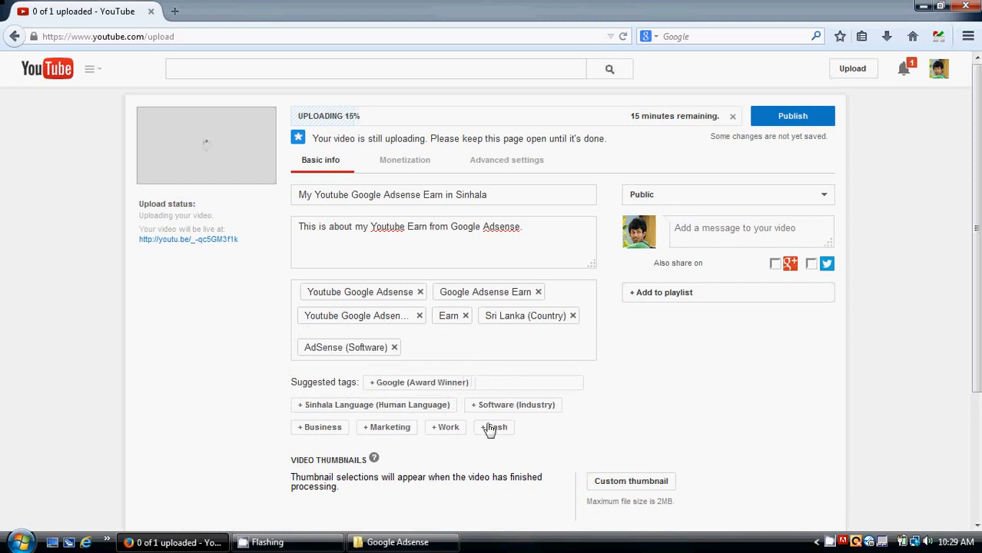
{"action": "left_click", "coordinate": [493, 429]}
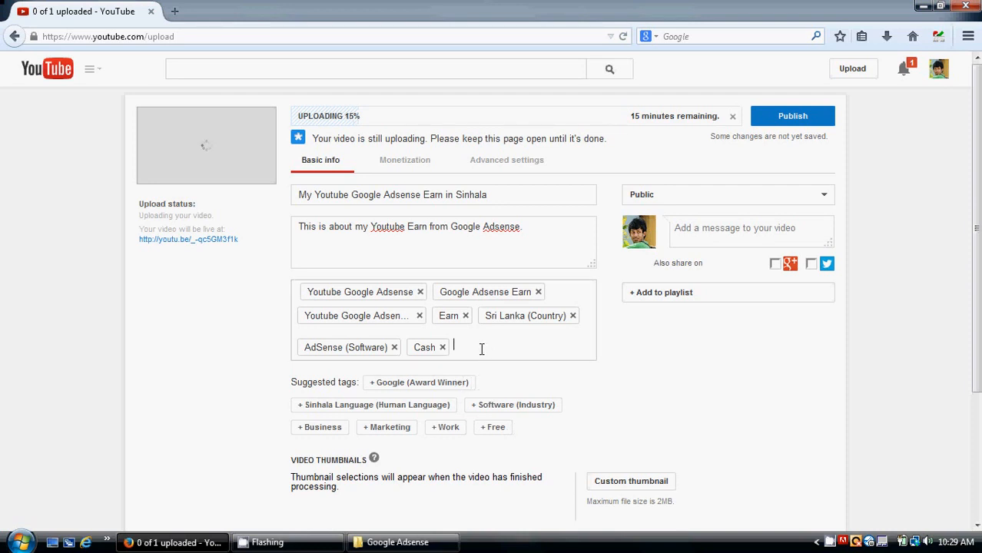
{"action": "type", "text": "Sinhala"}
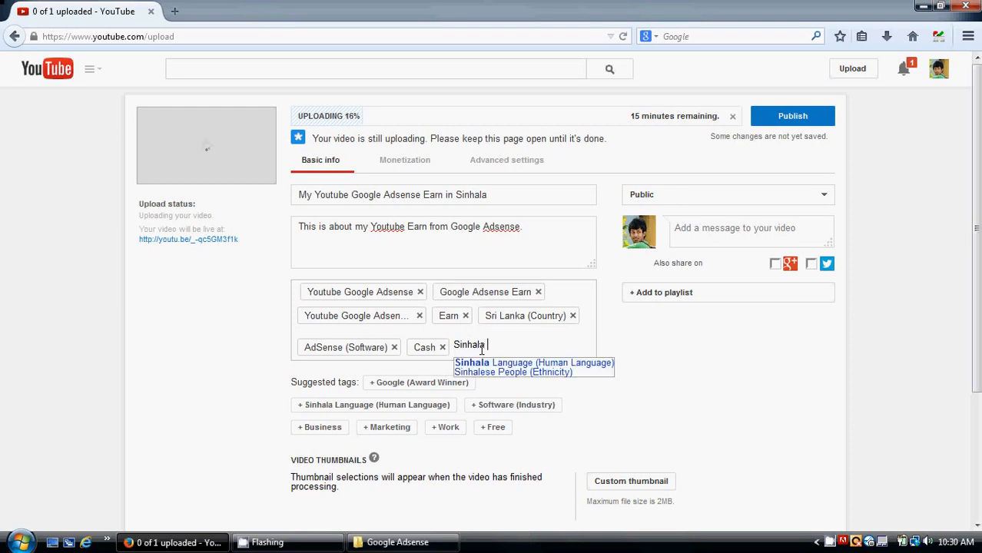
{"action": "key", "text": "Return"}
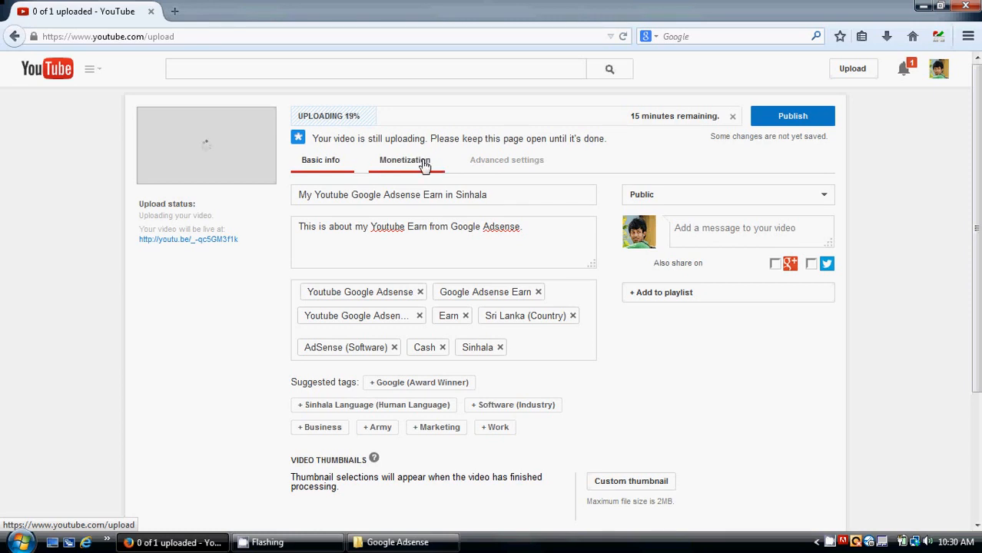
Step: Turn on Monetize with Ads for the video, keeping display, overlay and skippable video ads enabled
{"action": "left_click", "coordinate": [424, 166]}
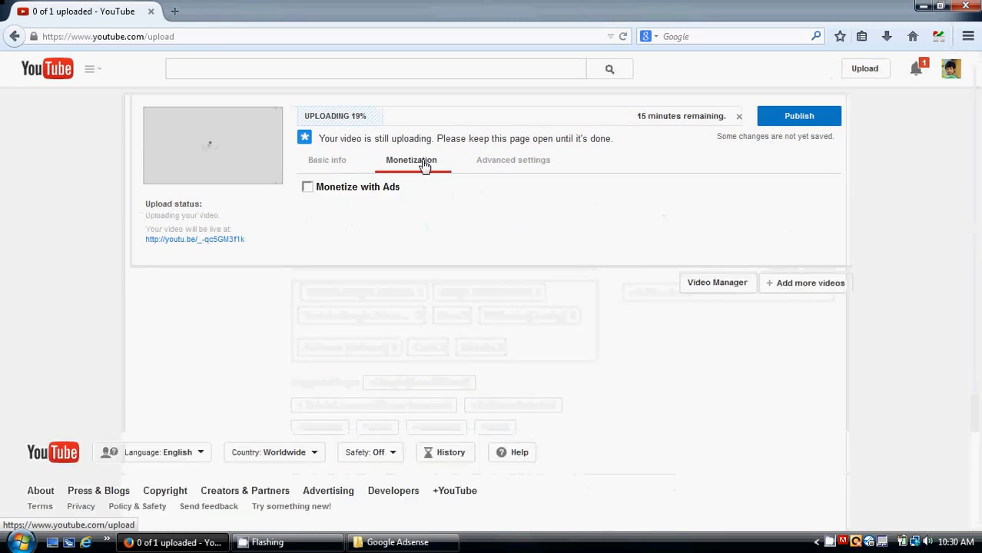
{"action": "left_click", "coordinate": [307, 188]}
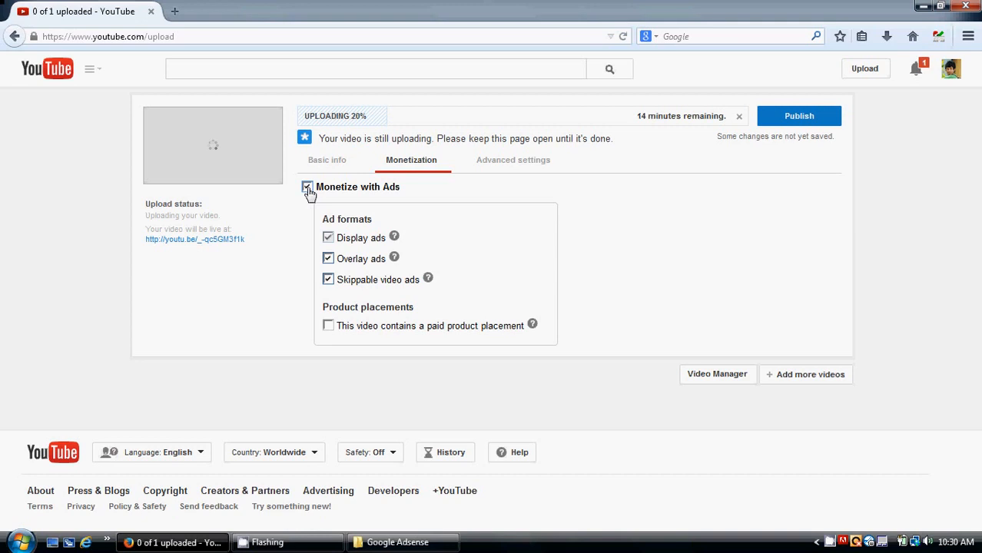
{"action": "left_click", "coordinate": [329, 281]}
{"action": "left_click", "coordinate": [329, 282]}
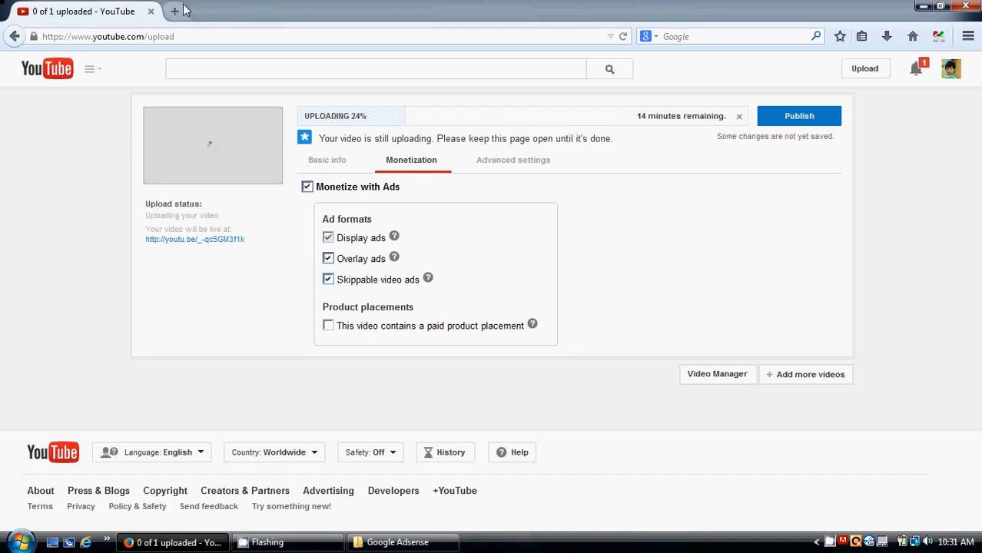
{"action": "key", "text": "ctrl+t"}
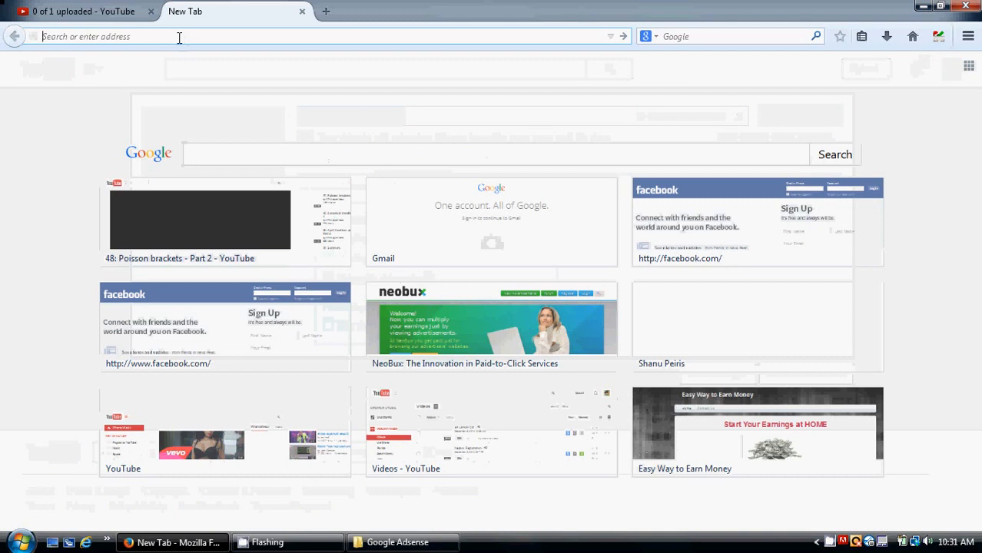
{"action": "type", "text": "y"}
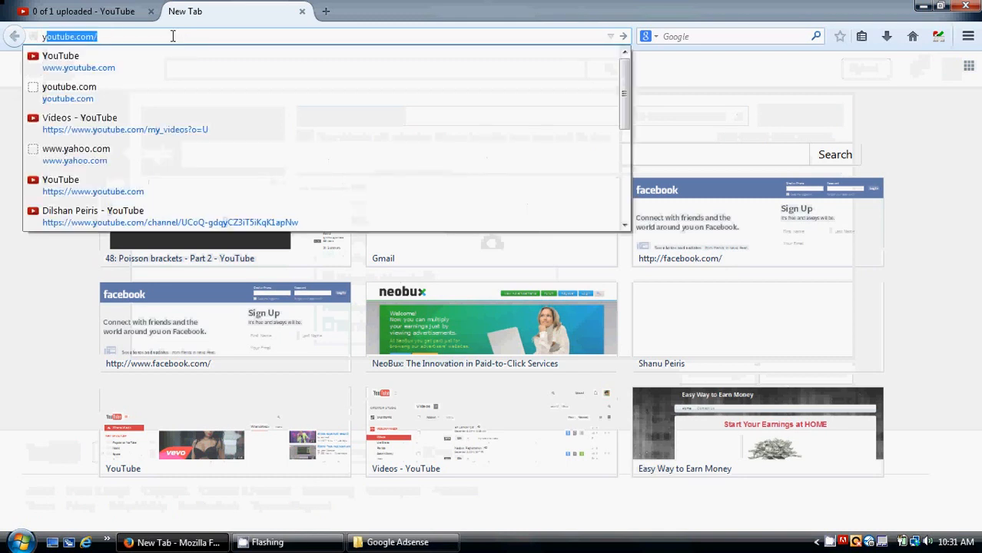
{"action": "key", "text": "Escape"}
{"action": "left_click", "coordinate": [156, 36]}
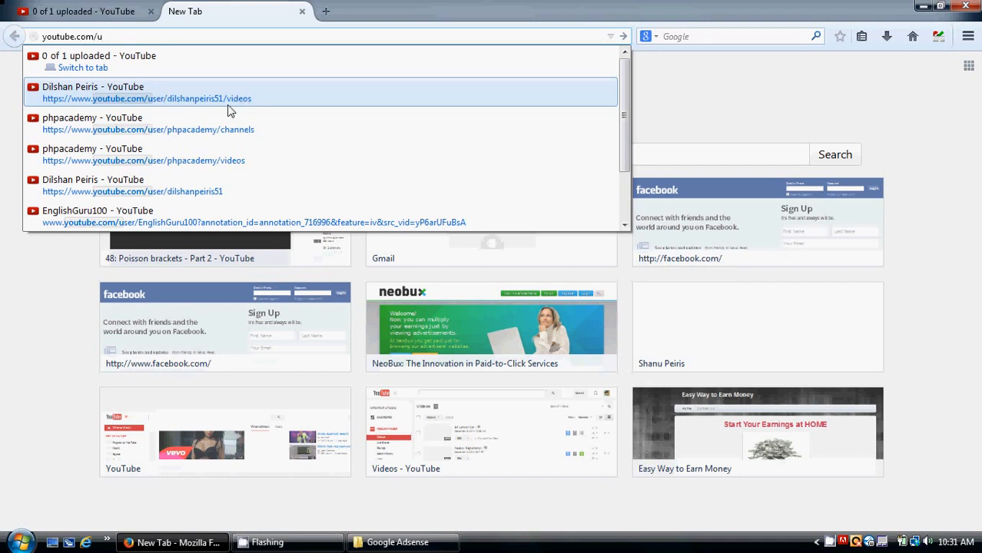
{"action": "left_click", "coordinate": [259, 104]}
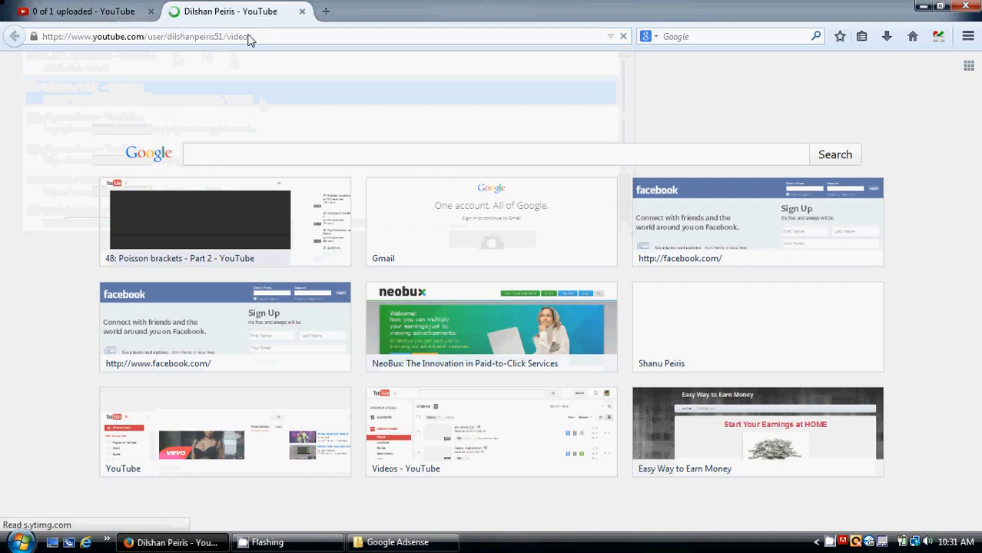
{"action": "left_click", "coordinate": [302, 13]}
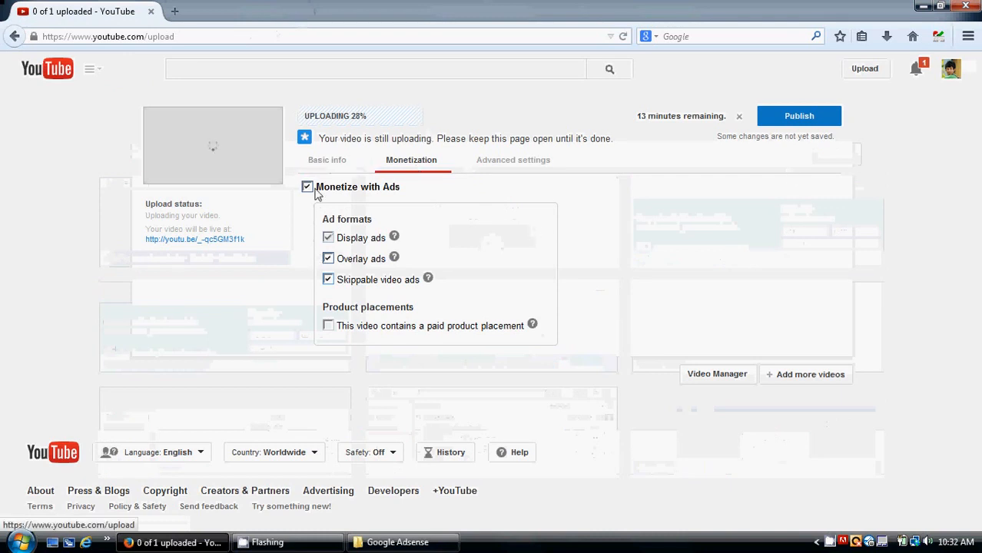
Step: Return to the video's basic info and publish it with Public visibility
{"action": "left_click", "coordinate": [328, 163]}
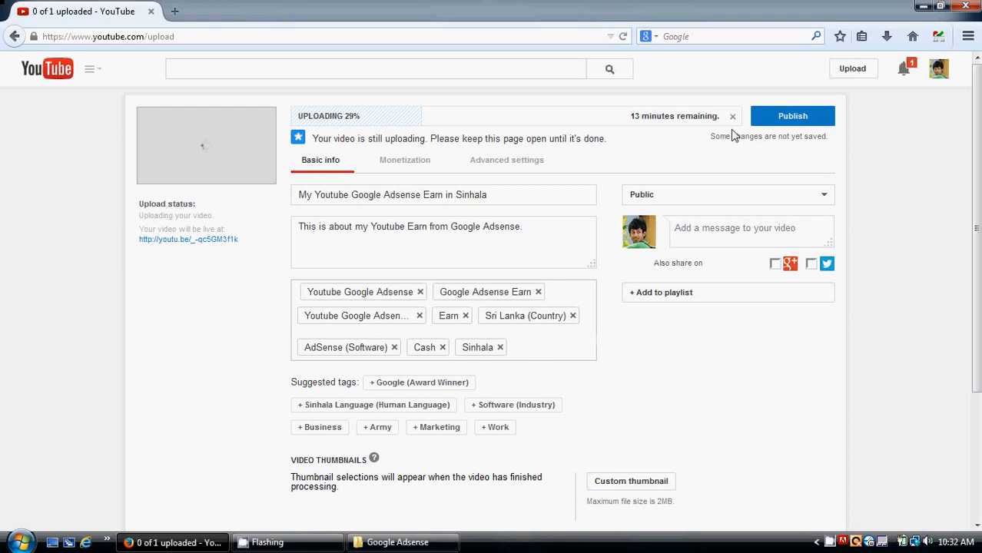
{"action": "left_click", "coordinate": [807, 123]}
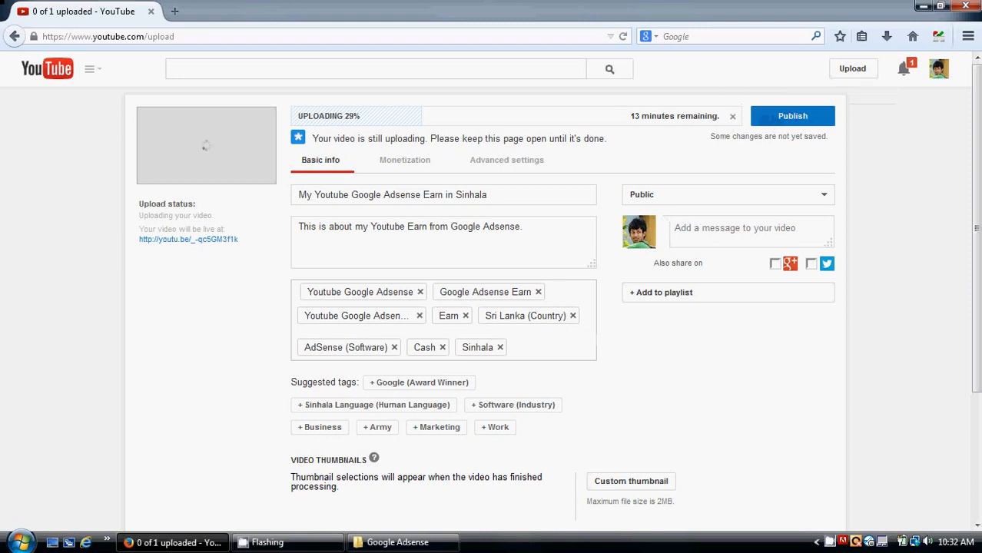